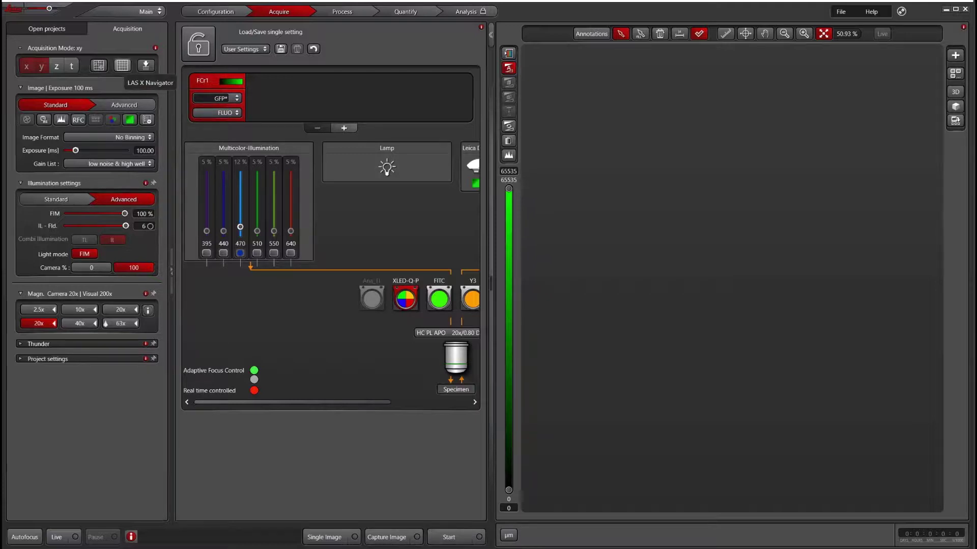
- Open the LAS X Navigator from the Acquisition panel for tiled overview imaging
{"action": "left_click", "coordinate": [122, 65]}
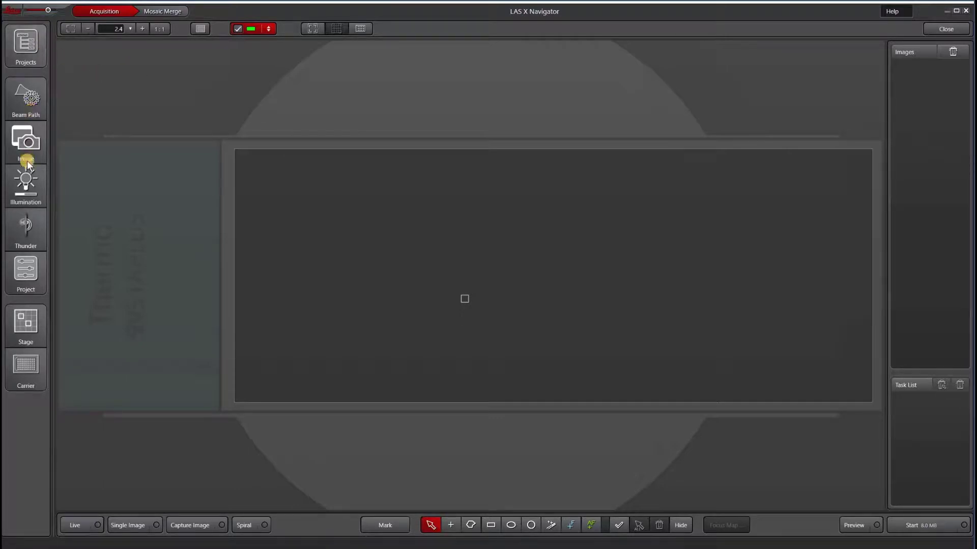
- Set acquisition mode to xyzt with autofocus and expand the Illumination and Thunder settings
{"action": "left_click", "coordinate": [35, 51]}
{"action": "left_click", "coordinate": [31, 96]}
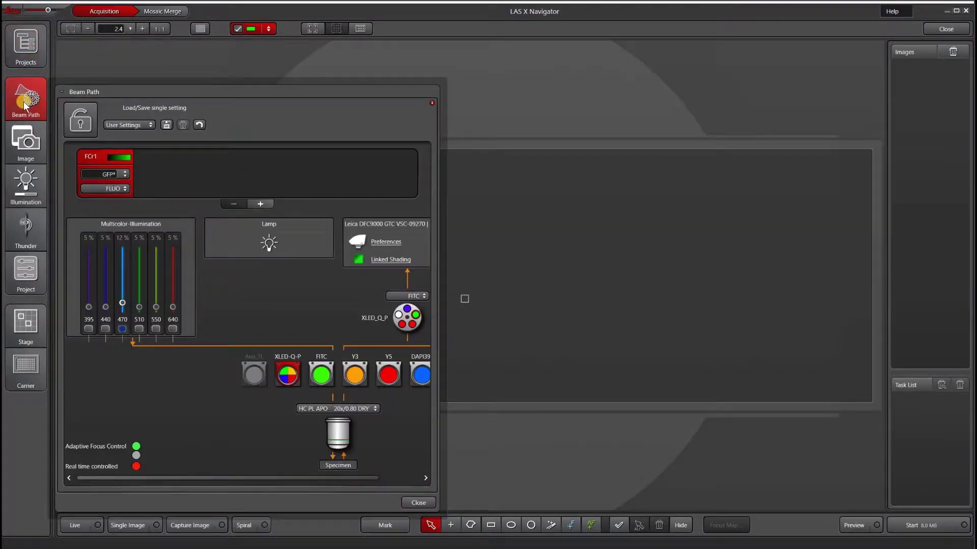
{"action": "left_click", "coordinate": [27, 136]}
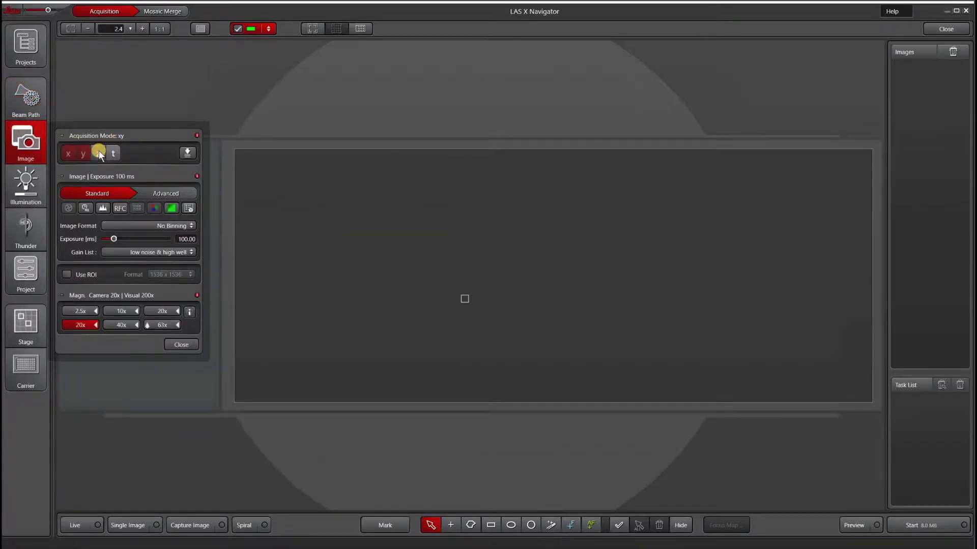
{"action": "left_click", "coordinate": [114, 152]}
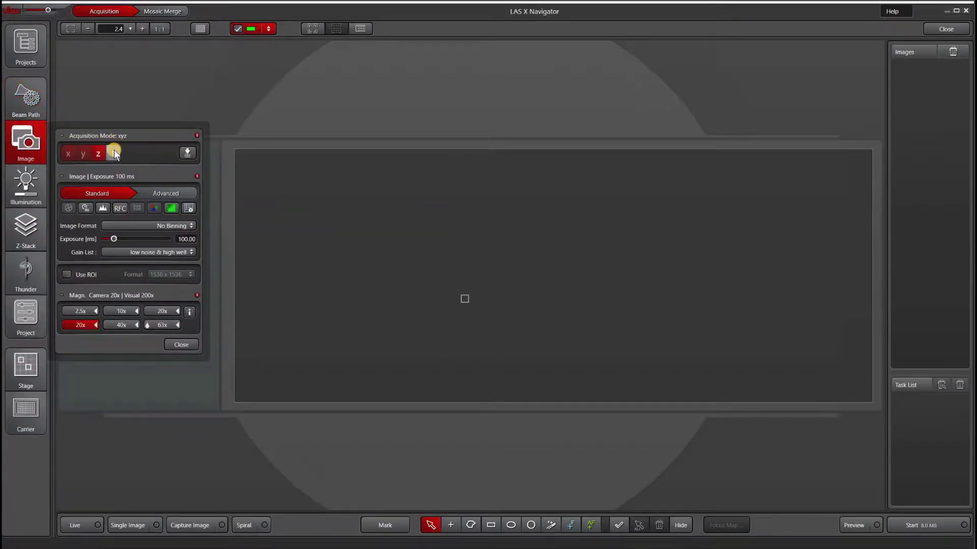
{"action": "left_click", "coordinate": [188, 152]}
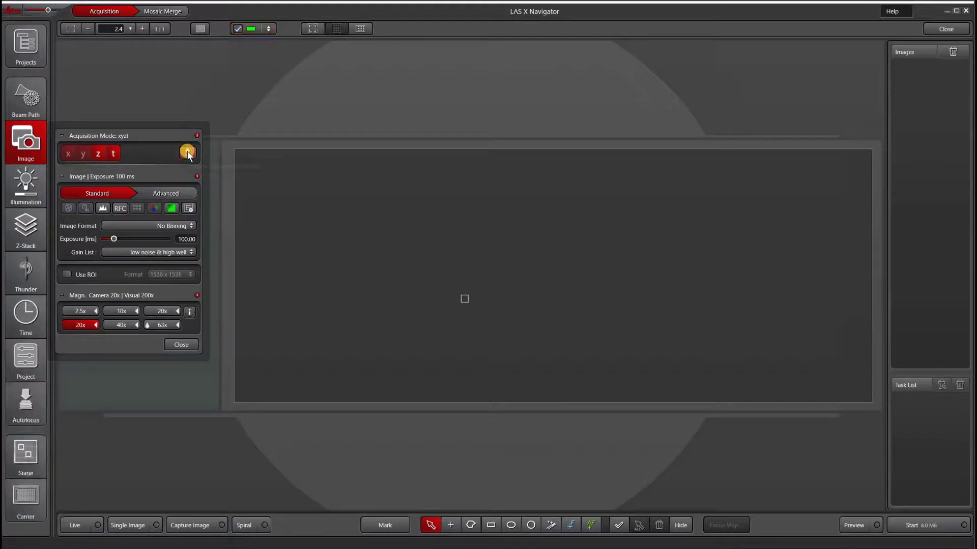
{"action": "left_click", "coordinate": [26, 189]}
{"action": "left_click", "coordinate": [16, 274]}
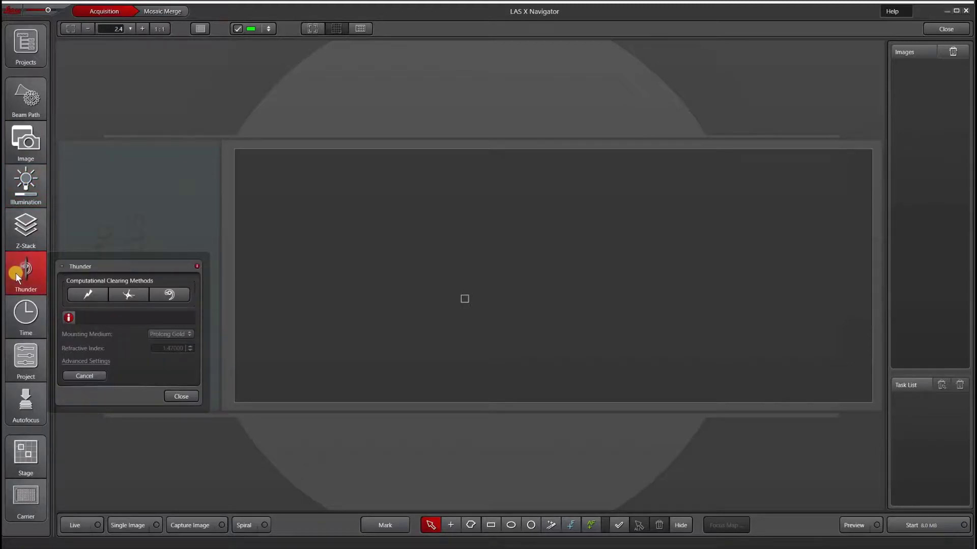
- Choose Adaptive Focus Control as the focus system and review Stage settings with 10% tile overlap
{"action": "left_click", "coordinate": [15, 364]}
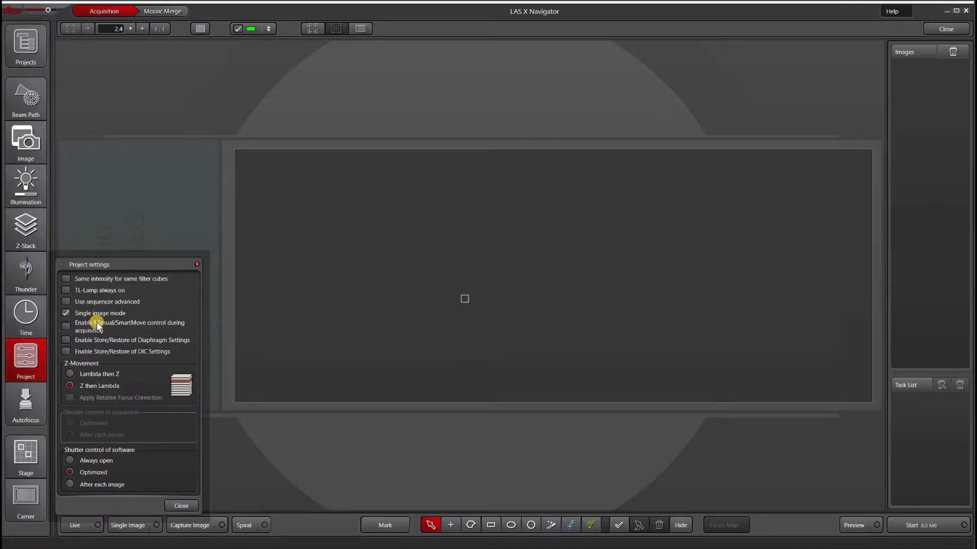
{"action": "left_click", "coordinate": [20, 409]}
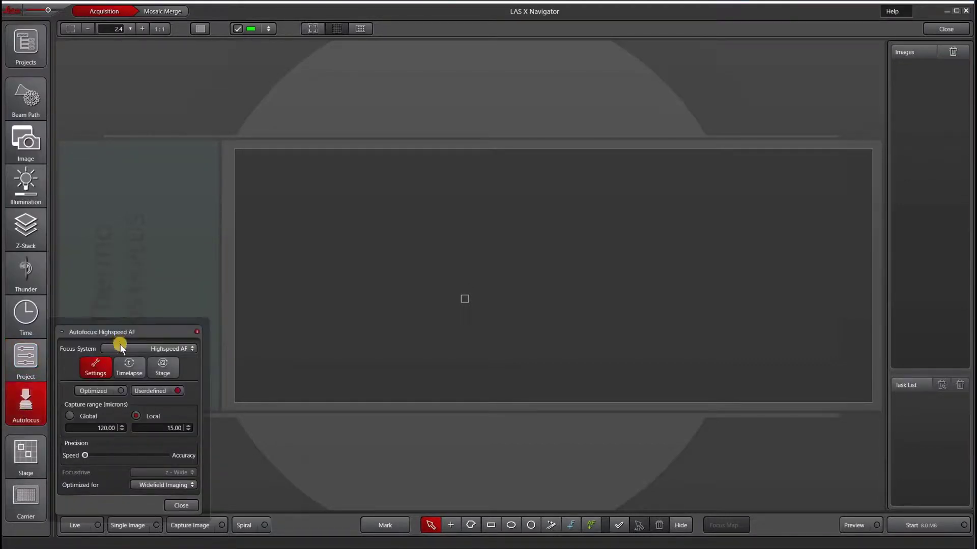
{"action": "left_click", "coordinate": [120, 348]}
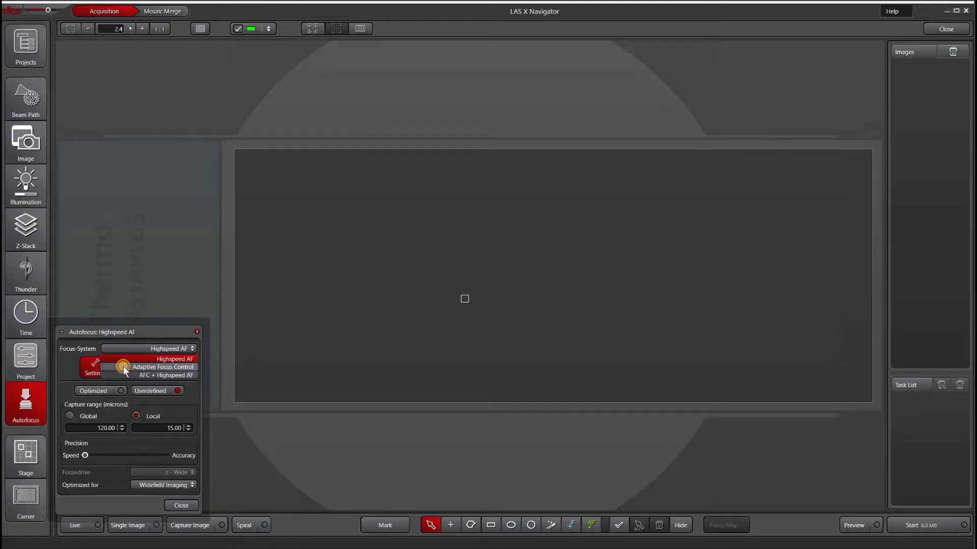
{"action": "left_click", "coordinate": [123, 366]}
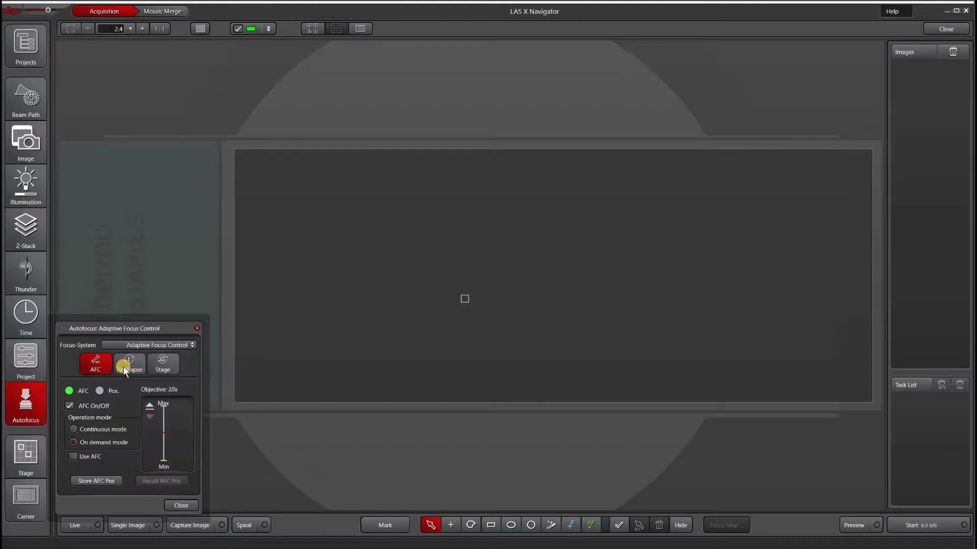
{"action": "left_click", "coordinate": [32, 448]}
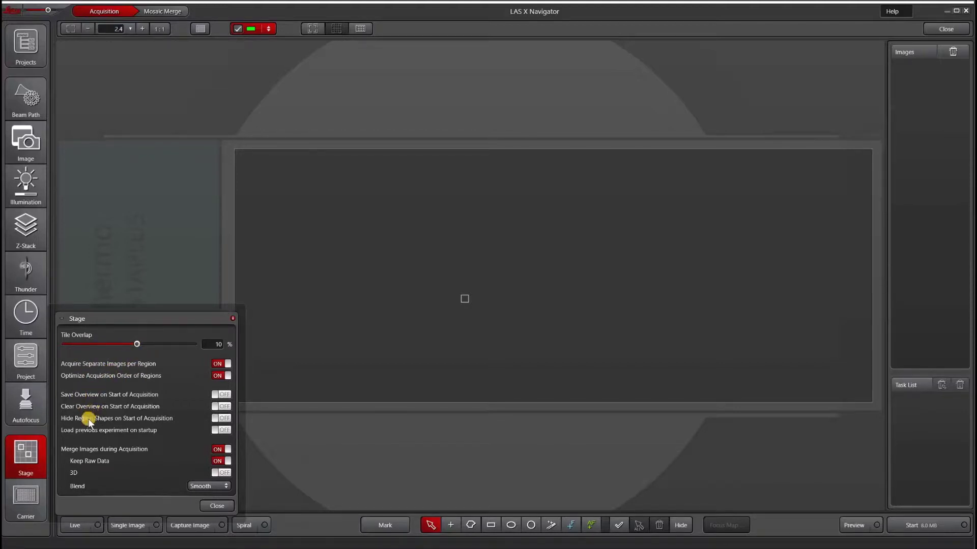
{"action": "left_click", "coordinate": [79, 471]}
- Check the Slide carrier settings and custom carriers editor, then close the Carrier panel
{"action": "left_click", "coordinate": [49, 493]}
{"action": "left_click", "coordinate": [17, 501]}
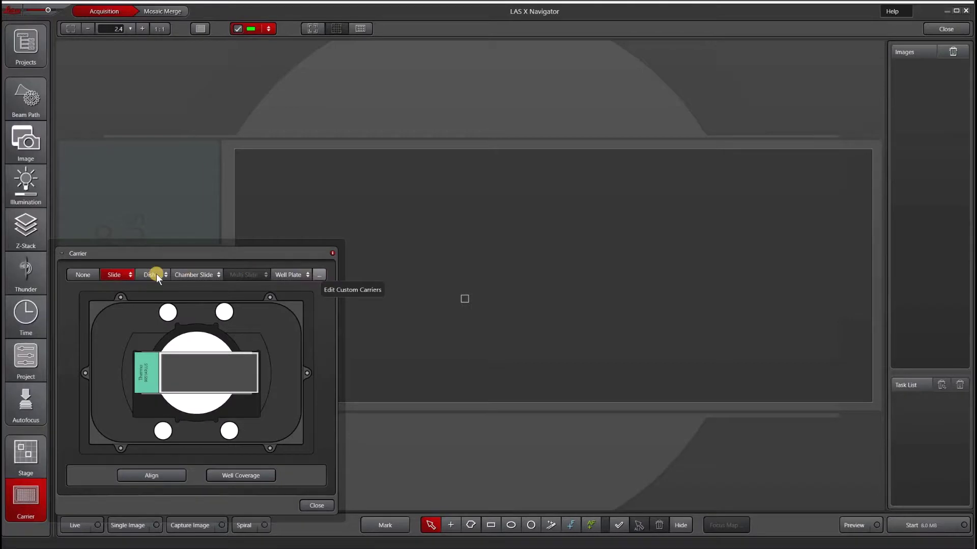
{"action": "left_click", "coordinate": [320, 276]}
{"action": "left_click", "coordinate": [521, 427]}
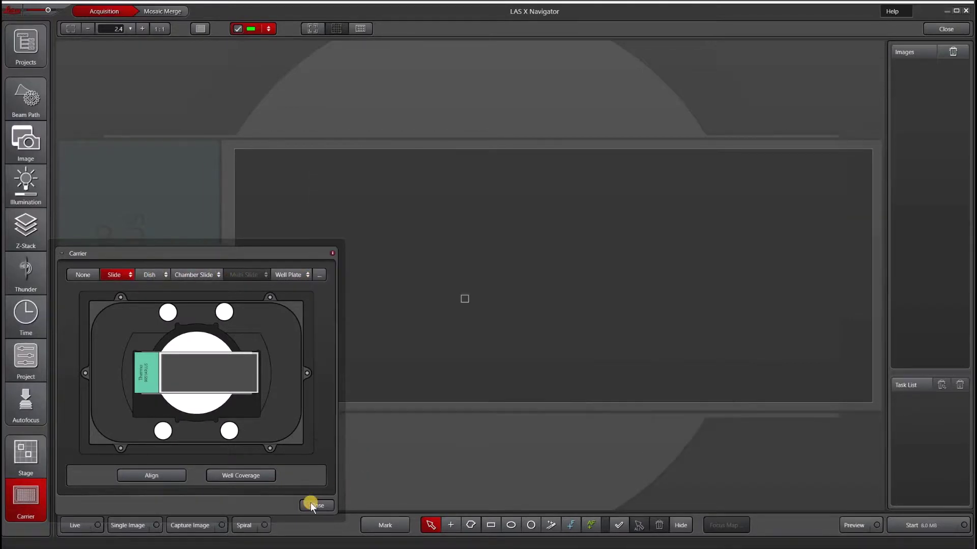
{"action": "left_click", "coordinate": [314, 505]}
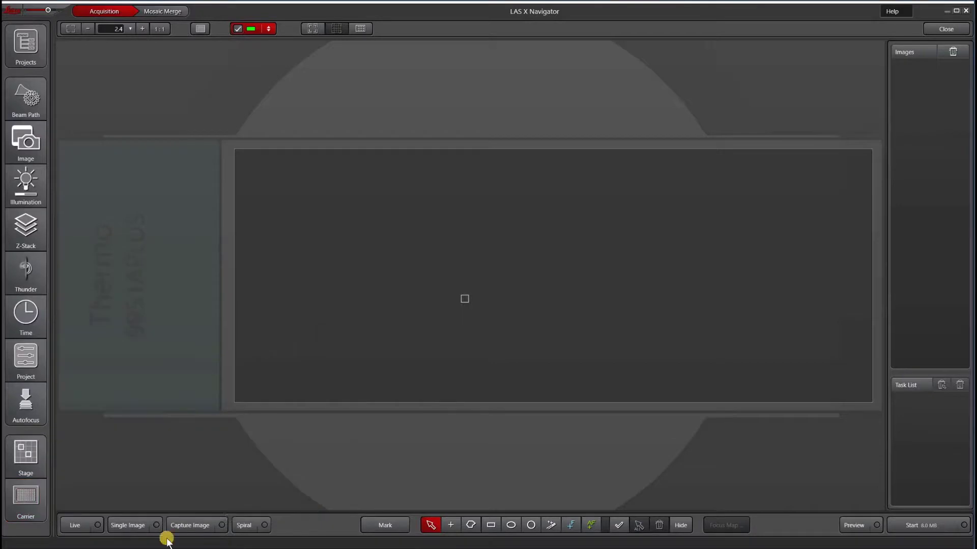
- Capture a live preview of the green fluorescent tissue at the current stage position
{"action": "left_click", "coordinate": [82, 526]}
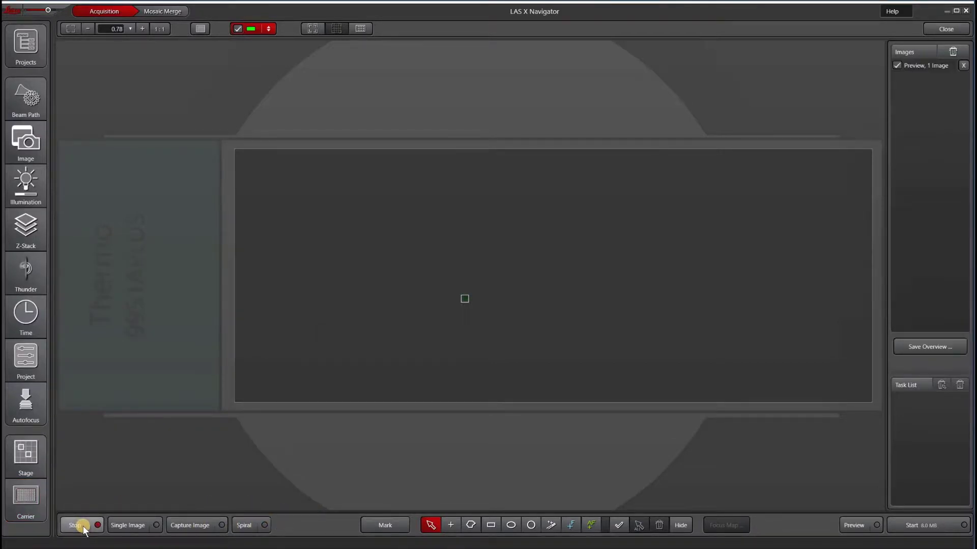
{"action": "left_click", "coordinate": [310, 29]}
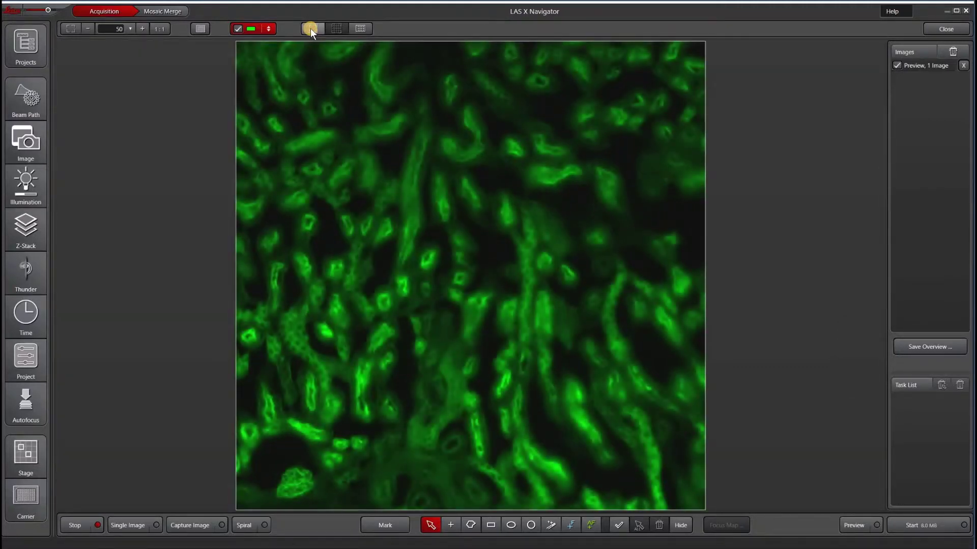
{"action": "left_click", "coordinate": [72, 522]}
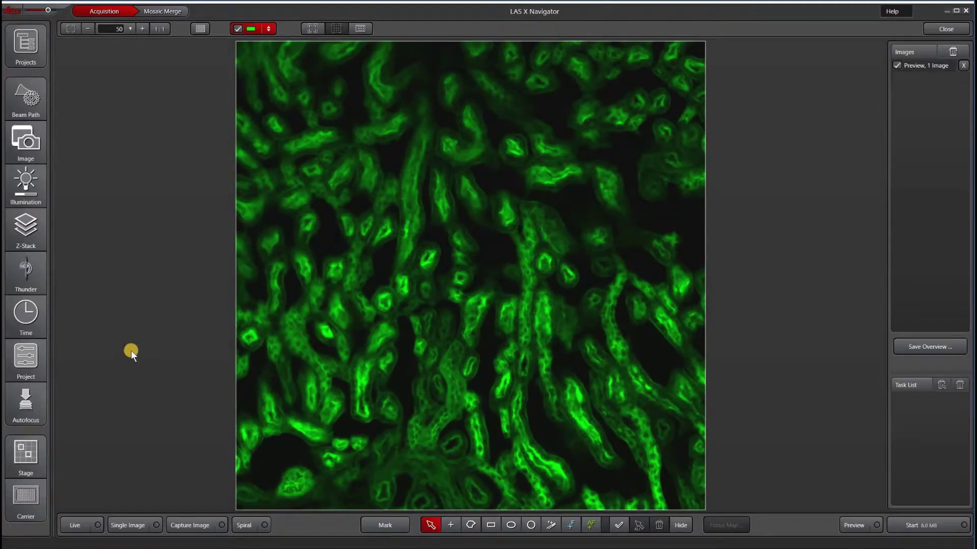
- Centre the green tissue preview and zoom the Navigator out around it
{"action": "scroll", "coordinate": [130, 350], "scroll_direction": "down", "scroll_amount": 5}
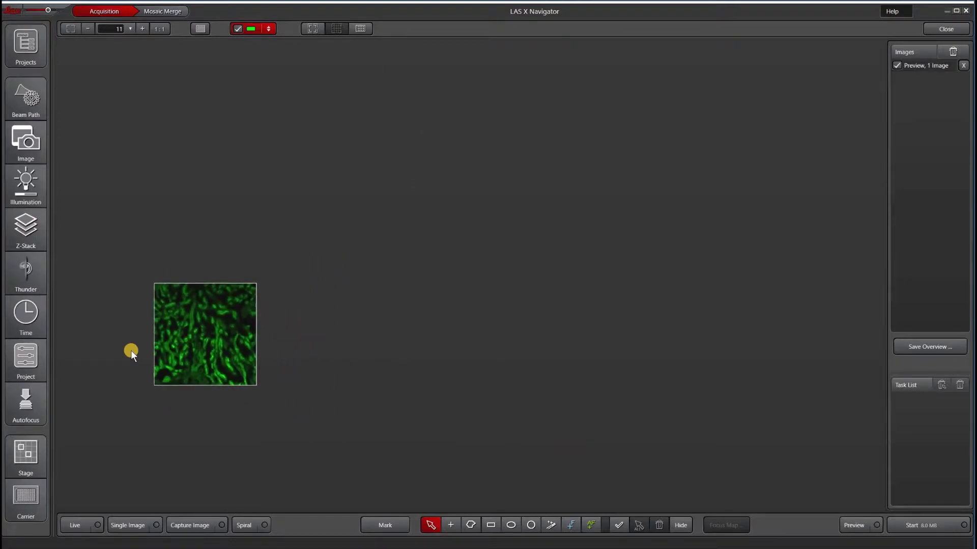
{"action": "scroll", "coordinate": [130, 350], "scroll_direction": "up", "scroll_amount": 2}
{"action": "scroll", "coordinate": [131, 350], "scroll_direction": "up", "scroll_amount": 1}
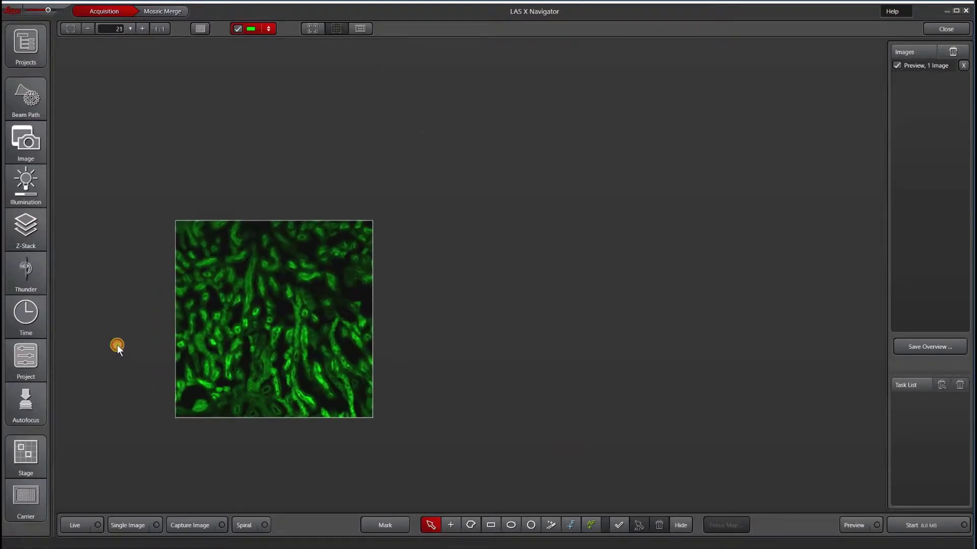
{"action": "left_click_drag", "start_coordinate": [240, 349], "coordinate": [327, 338]}
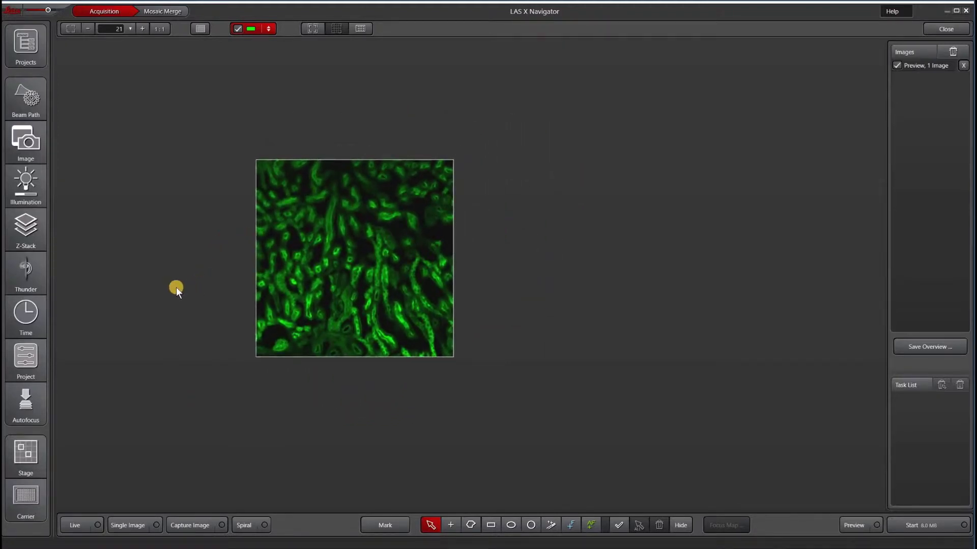
{"action": "scroll", "coordinate": [211, 366], "scroll_direction": "down", "scroll_amount": 7}
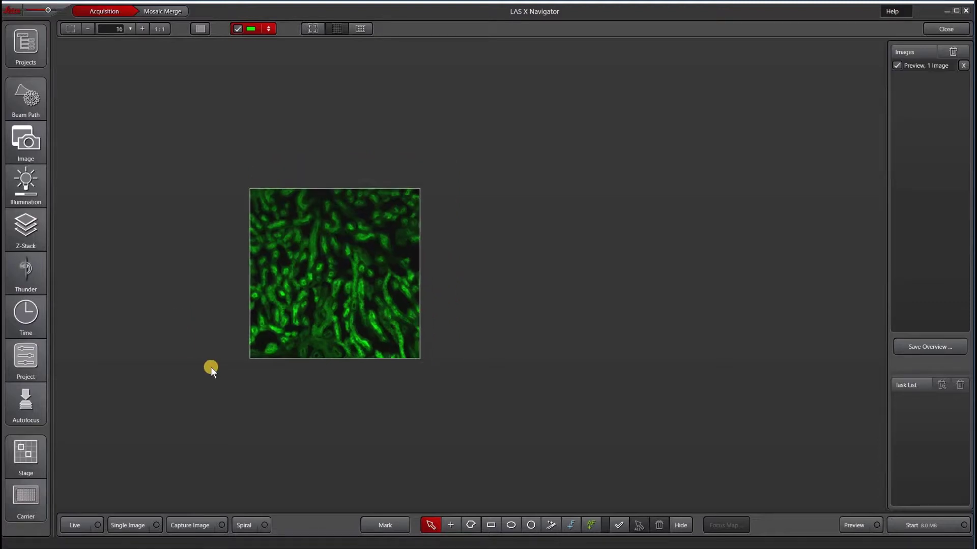
- Run a spiral overview scan around the preview, stopping it at 21 tiles
{"action": "left_click", "coordinate": [244, 527]}
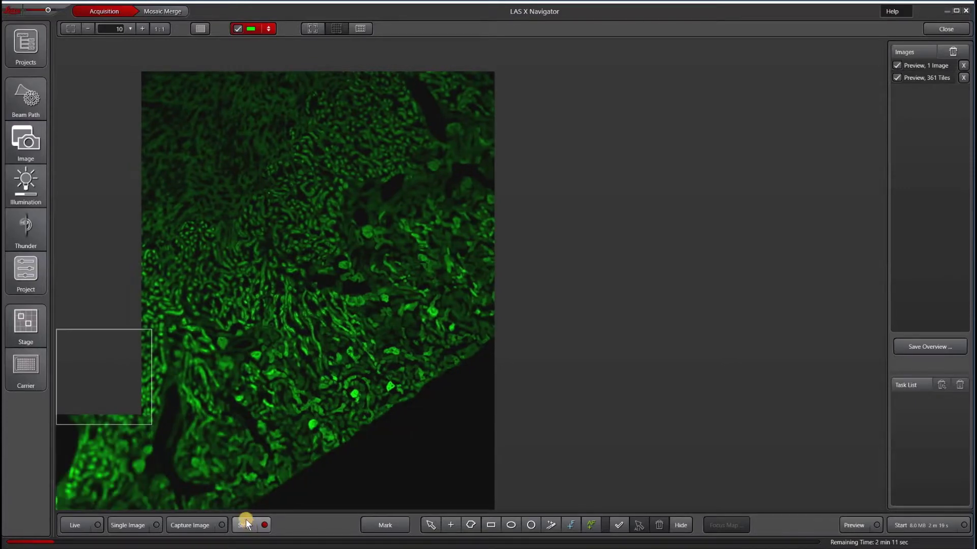
{"action": "left_click", "coordinate": [246, 521]}
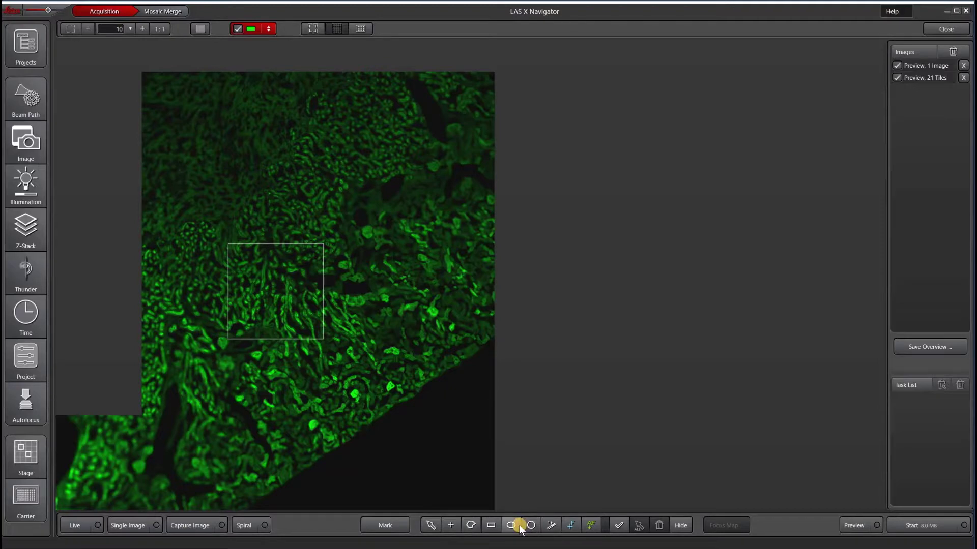
- Draw two rectangular tile regions on the tissue, creating 4-tile and 2-tile tasks
{"action": "left_click", "coordinate": [452, 525]}
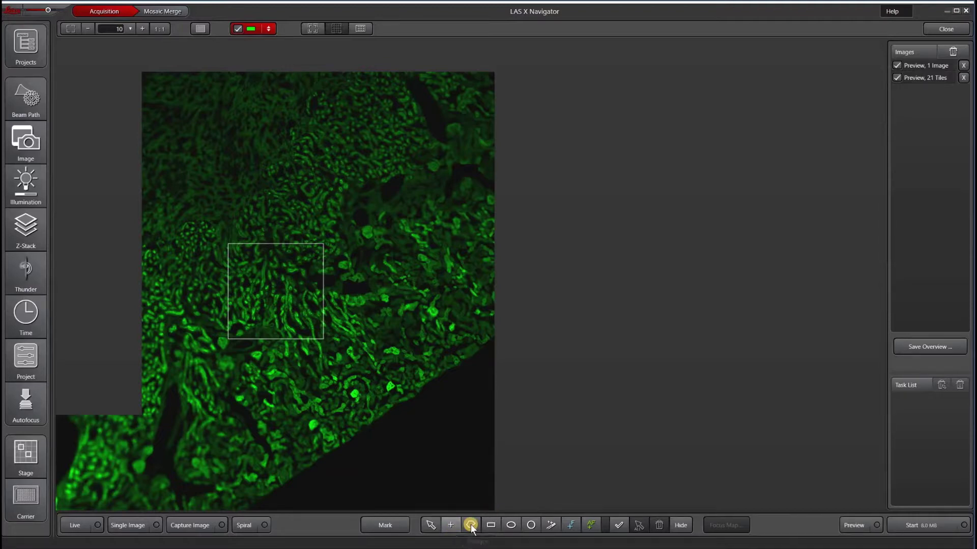
{"action": "left_click", "coordinate": [493, 525]}
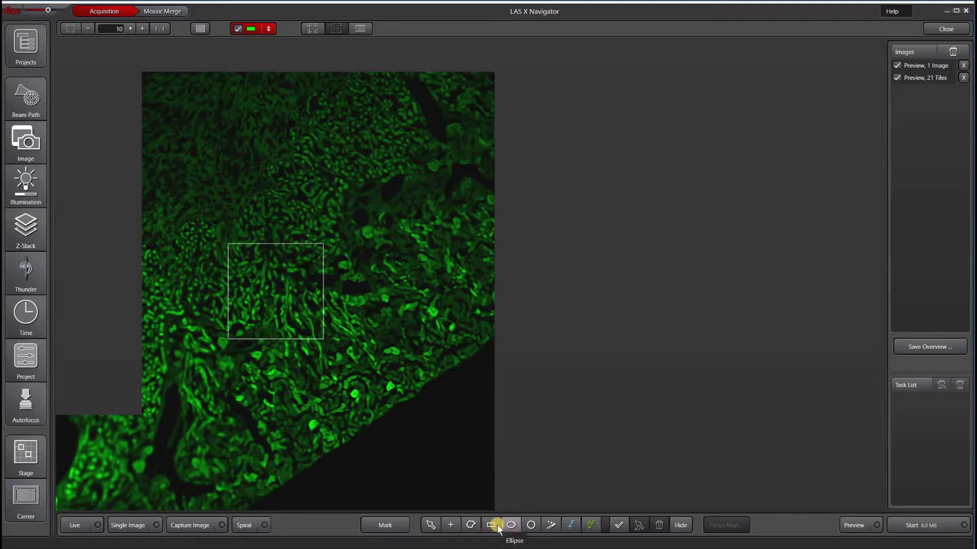
{"action": "left_click_drag", "start_coordinate": [279, 185], "coordinate": [295, 202]}
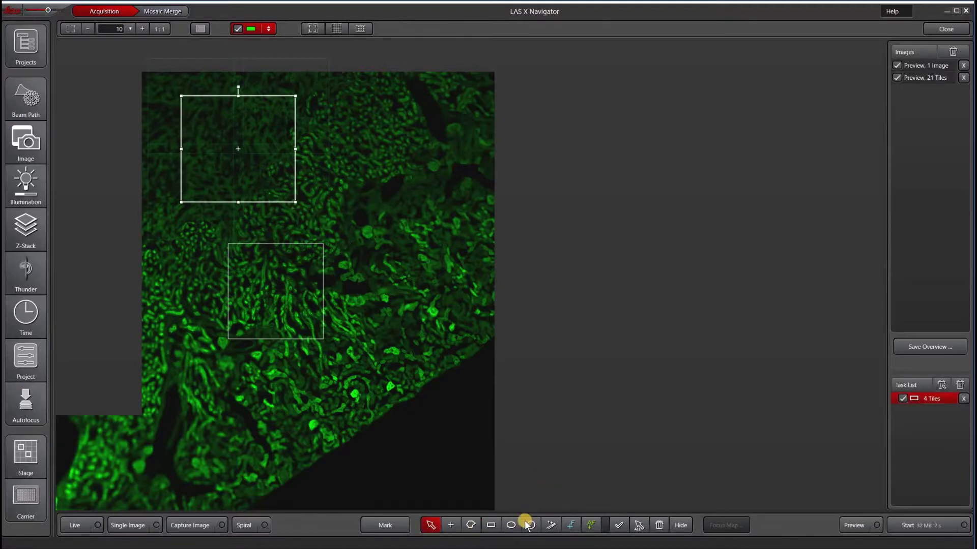
{"action": "left_click", "coordinate": [490, 525]}
{"action": "left_click_drag", "start_coordinate": [353, 236], "coordinate": [471, 325]}
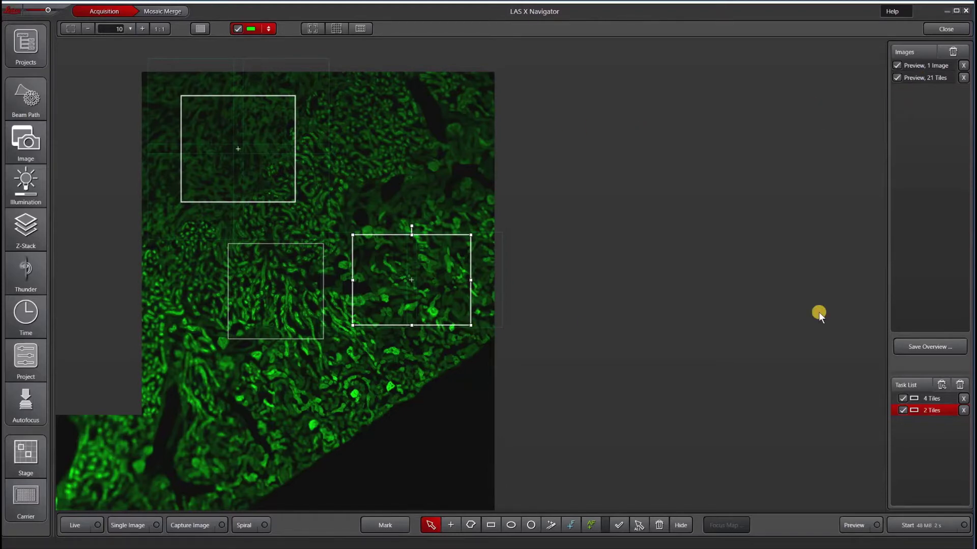
{"action": "left_click", "coordinate": [20, 360]}
{"action": "left_click", "coordinate": [20, 459]}
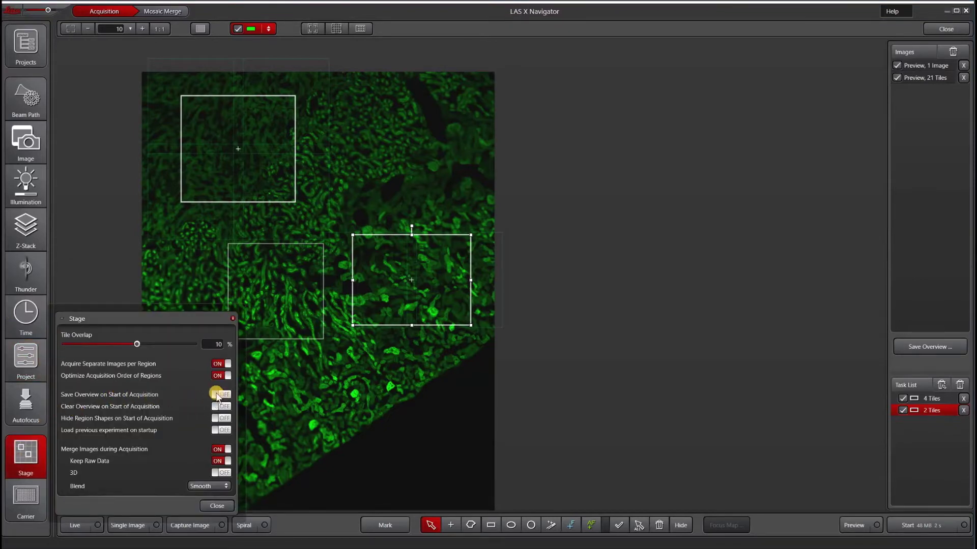
{"action": "left_click", "coordinate": [217, 506]}
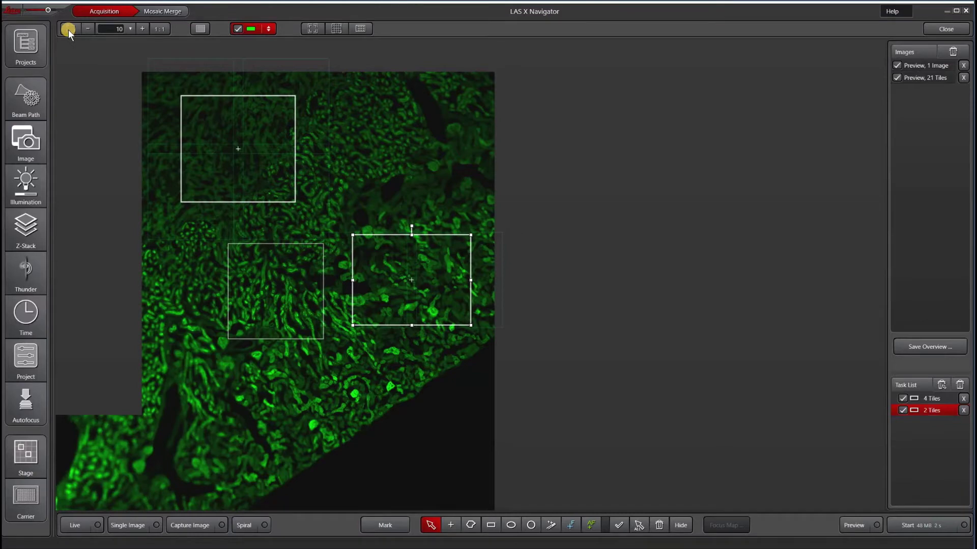
{"action": "left_click", "coordinate": [68, 29]}
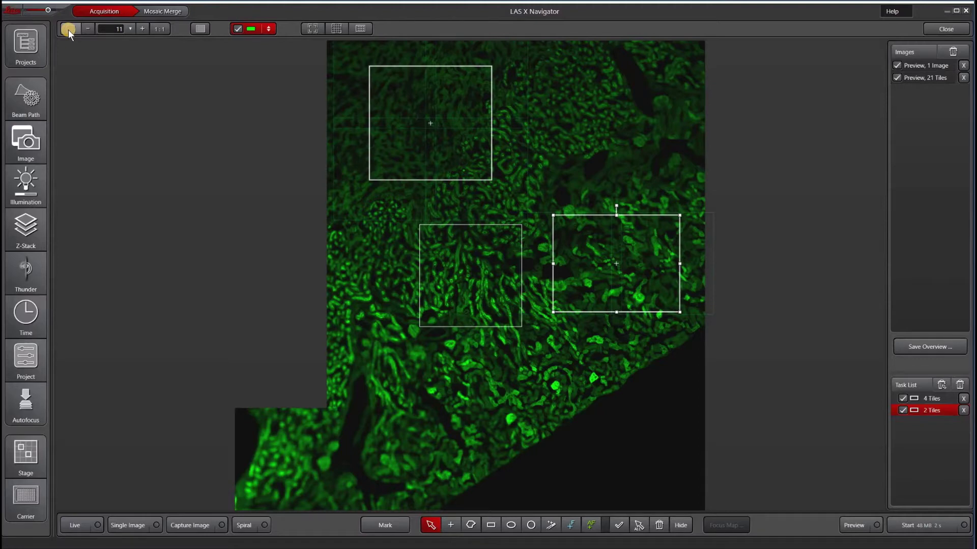
{"action": "left_click", "coordinate": [141, 29]}
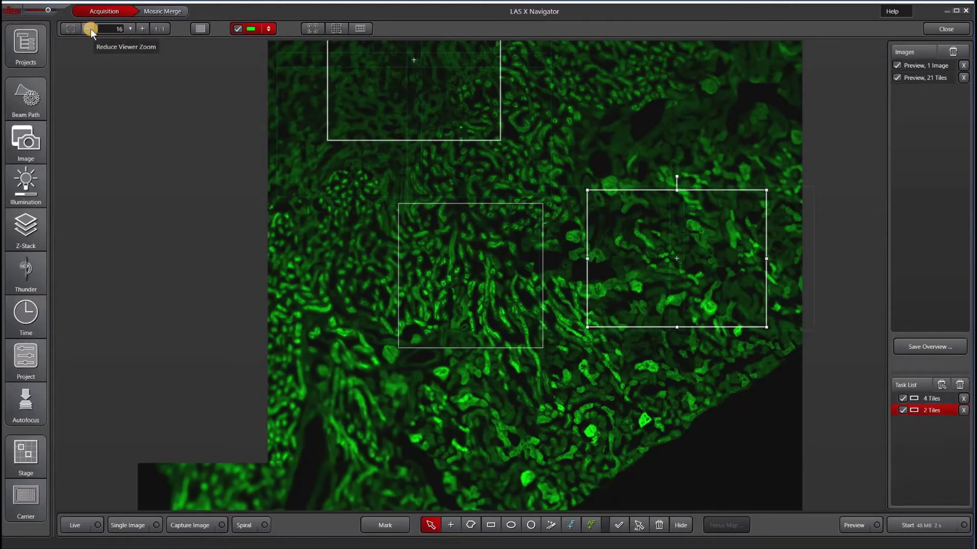
{"action": "left_click", "coordinate": [89, 29]}
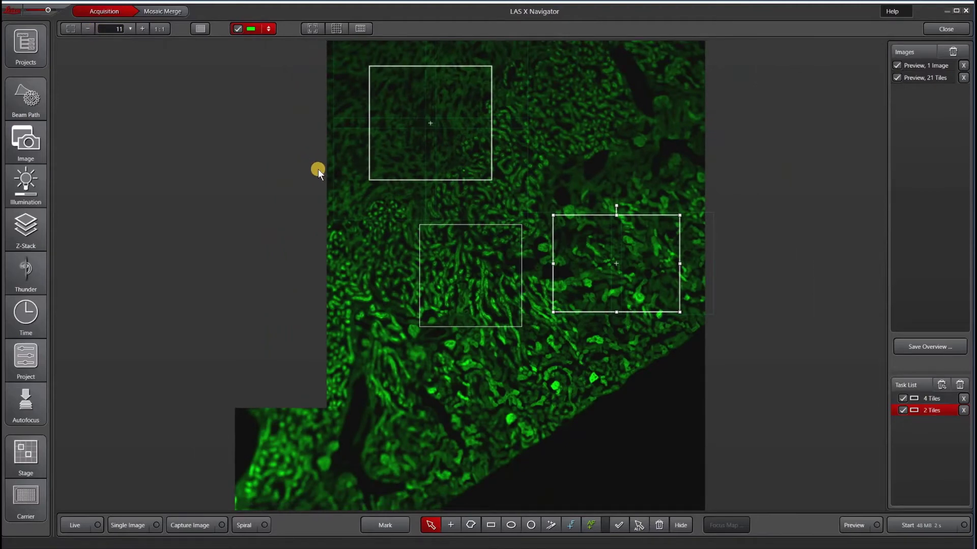
{"action": "left_click", "coordinate": [269, 30]}
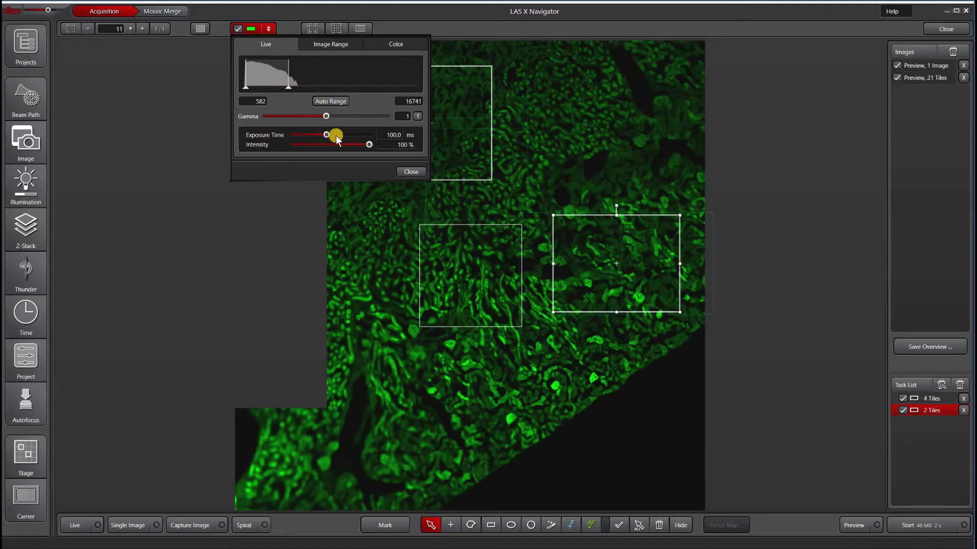
{"action": "left_click", "coordinate": [385, 44]}
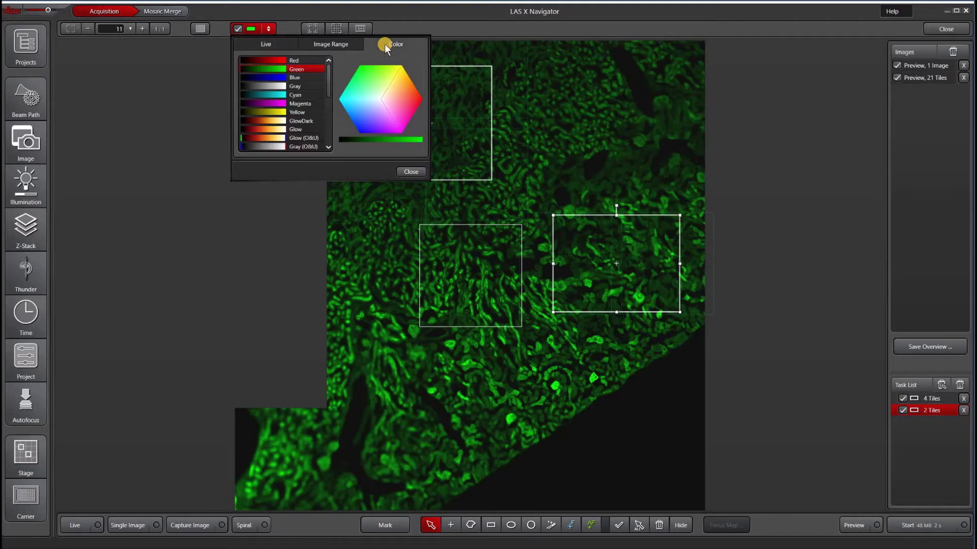
{"action": "left_click", "coordinate": [283, 27]}
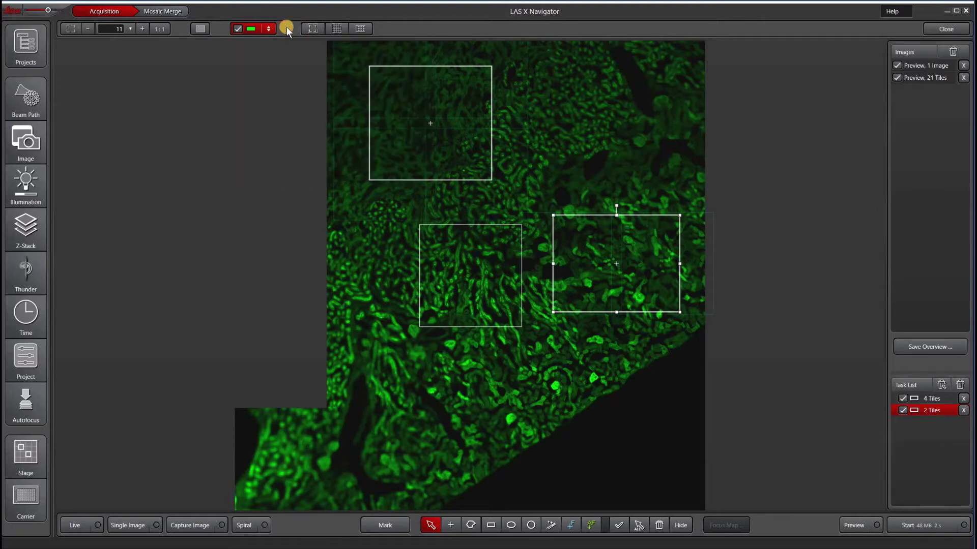
{"action": "left_click", "coordinate": [313, 28]}
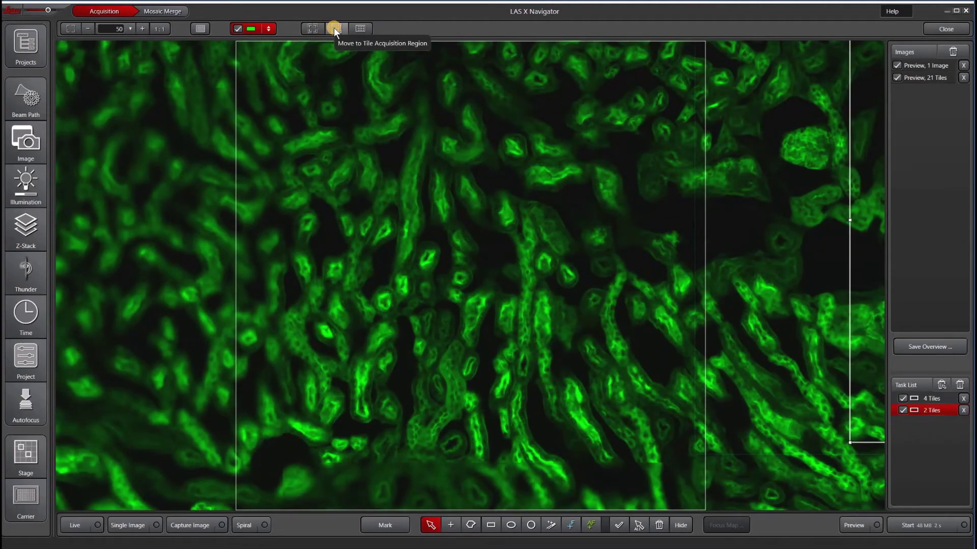
- Frame the marked tile regions, then zoom out to show the entire slide carrier
{"action": "left_click", "coordinate": [333, 27]}
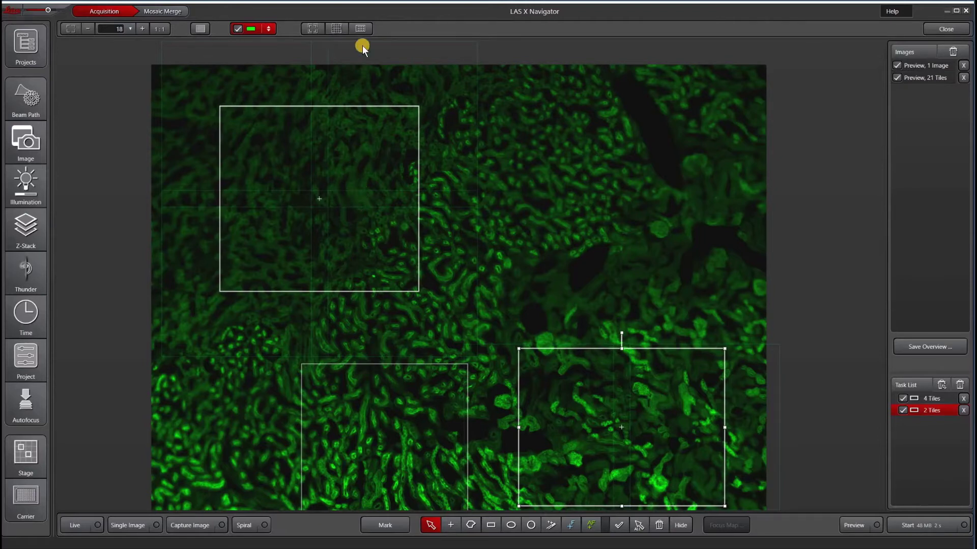
{"action": "left_click", "coordinate": [360, 29]}
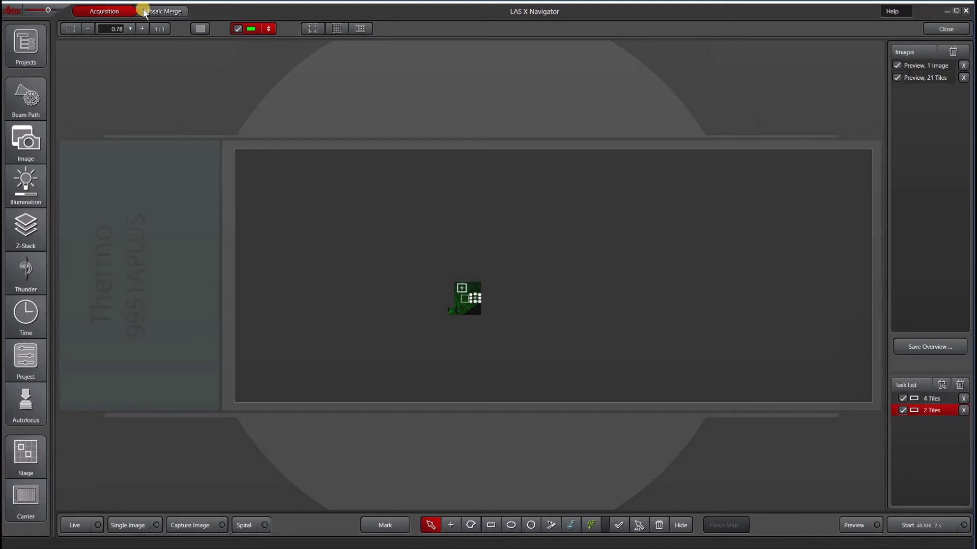
- Visit Mosaic Merge, return to the Acquisition tab, and close the Navigator
{"action": "left_click", "coordinate": [166, 10]}
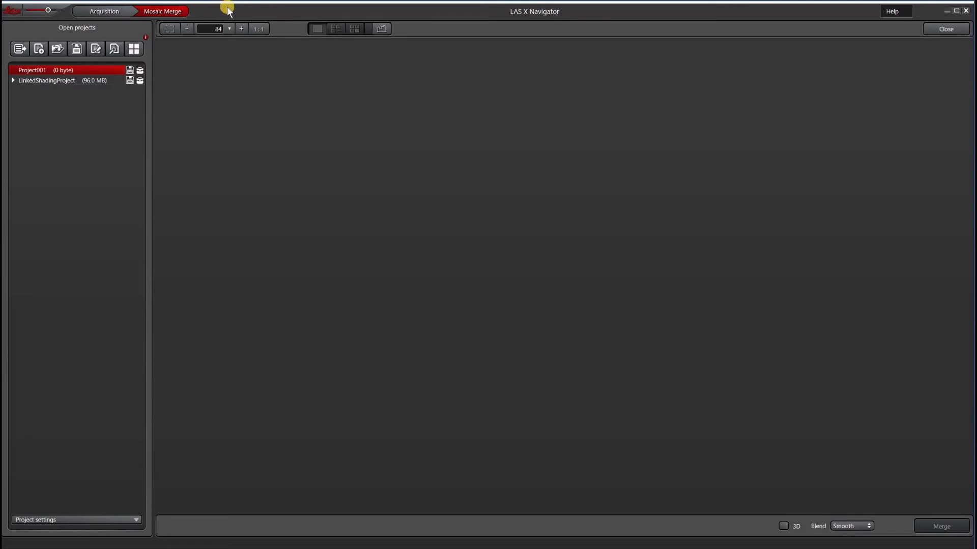
{"action": "left_click", "coordinate": [109, 11]}
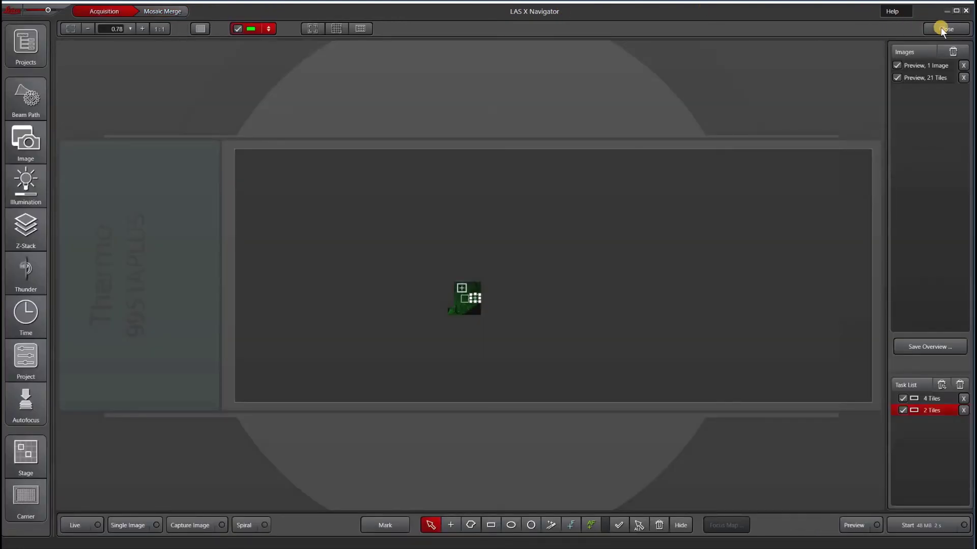
{"action": "left_click", "coordinate": [941, 28]}
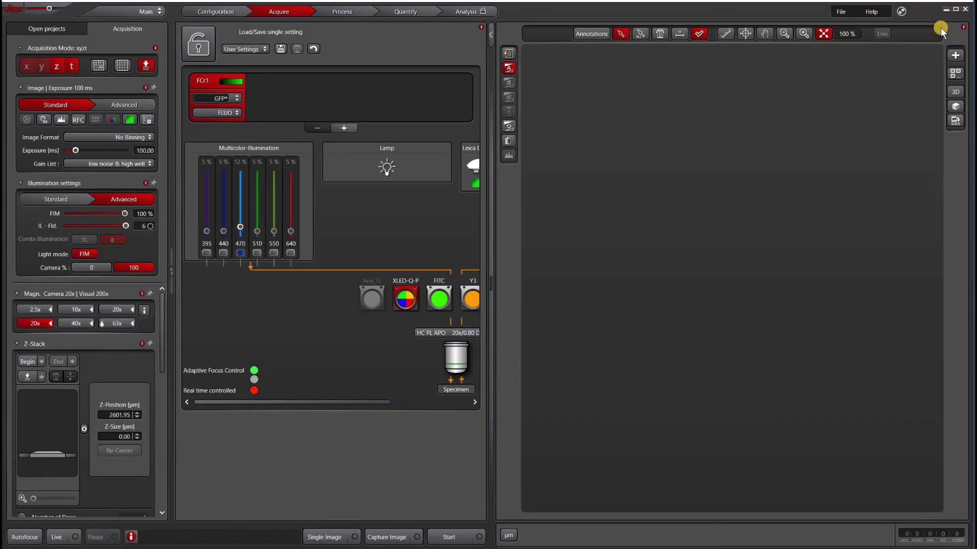